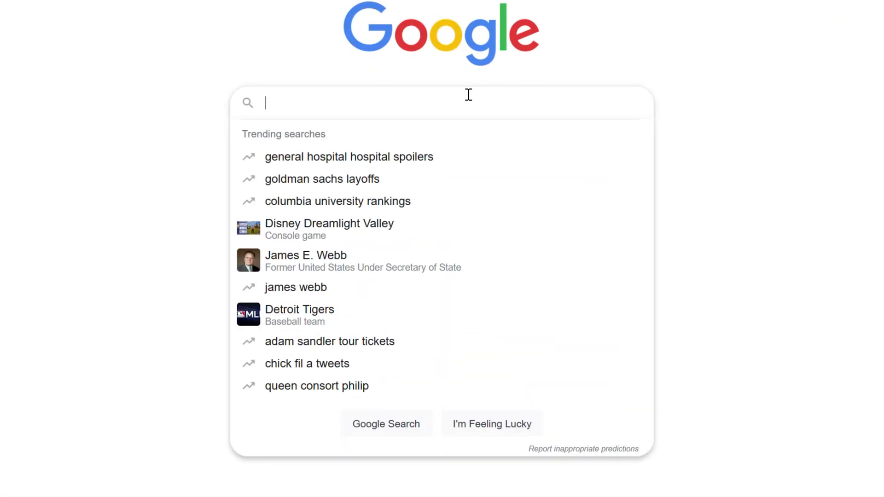
- Search Google for 'home assistant package tracking' and scroll through the results
{"action": "type", "text": "home assistant package tra"}
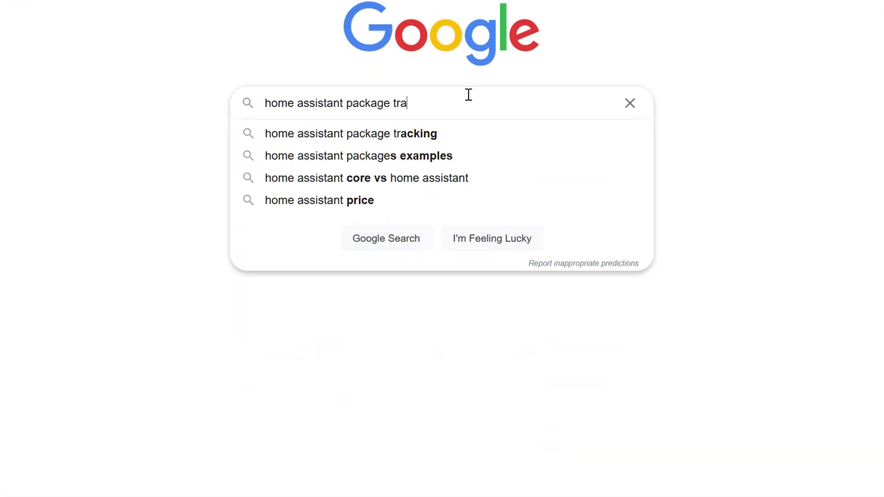
{"action": "scroll", "coordinate": [350, 249], "scroll_direction": "down", "scroll_amount": 7}
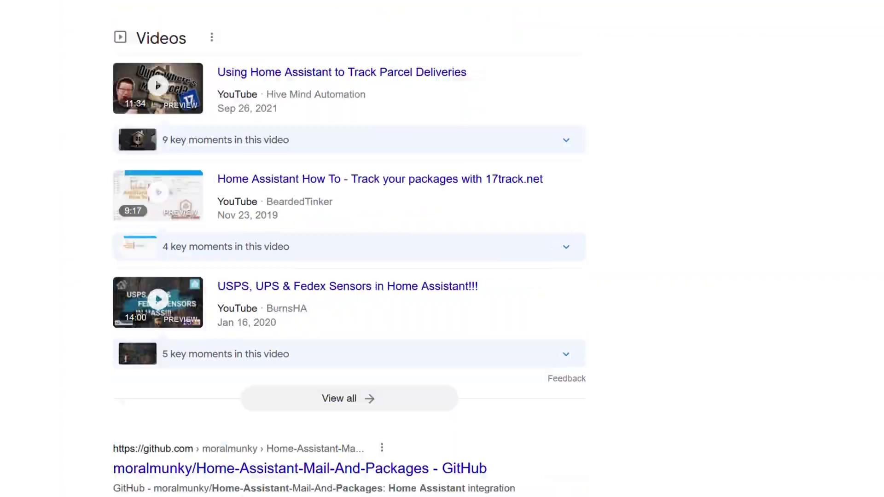
{"action": "scroll", "coordinate": [421, 79], "scroll_direction": "down", "scroll_amount": 6}
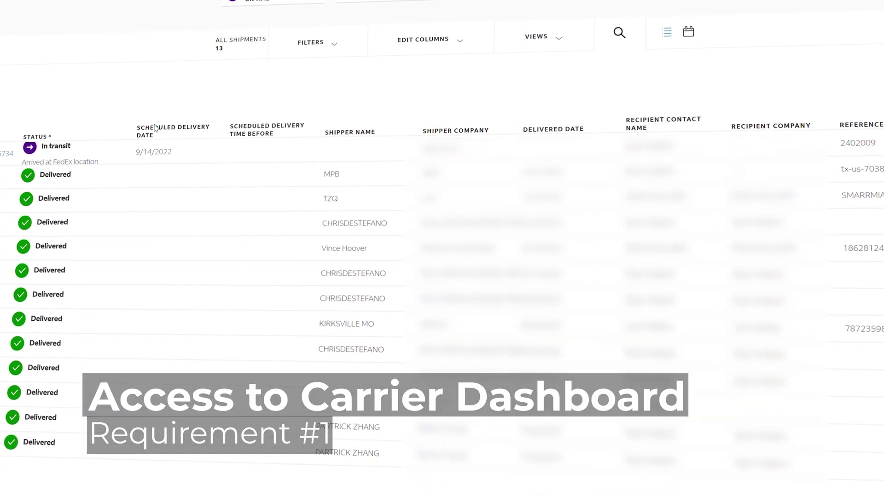
- Scroll back up the Home Assistant Overview dashboard to its weather and device cards
{"action": "scroll", "coordinate": [155, 127], "scroll_direction": "up", "scroll_amount": 1}
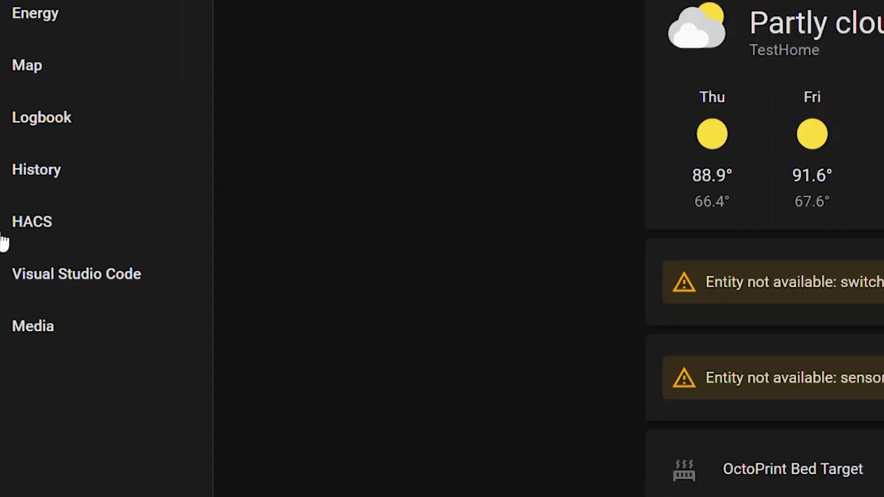
- Install Mail and Packages 0.3.4-2 from HACS Integrations, then go to the integrations list in Configuration
{"action": "left_click", "coordinate": [29, 225]}
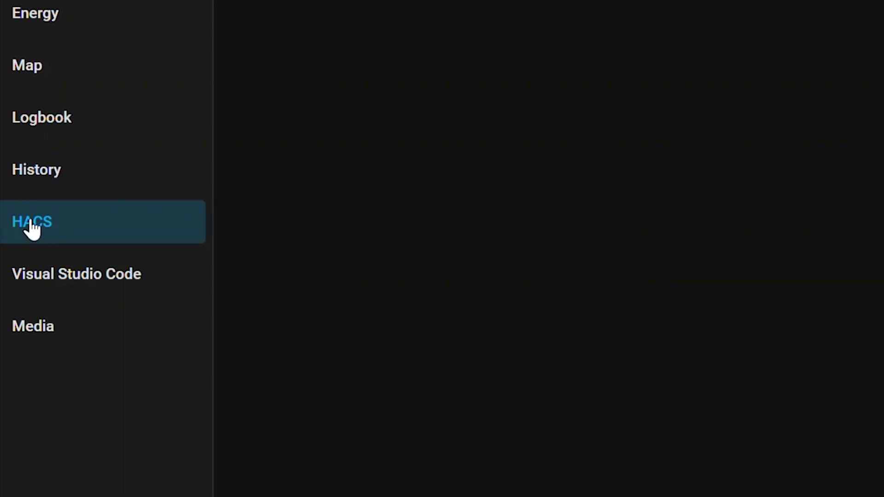
{"action": "left_click", "coordinate": [536, 238]}
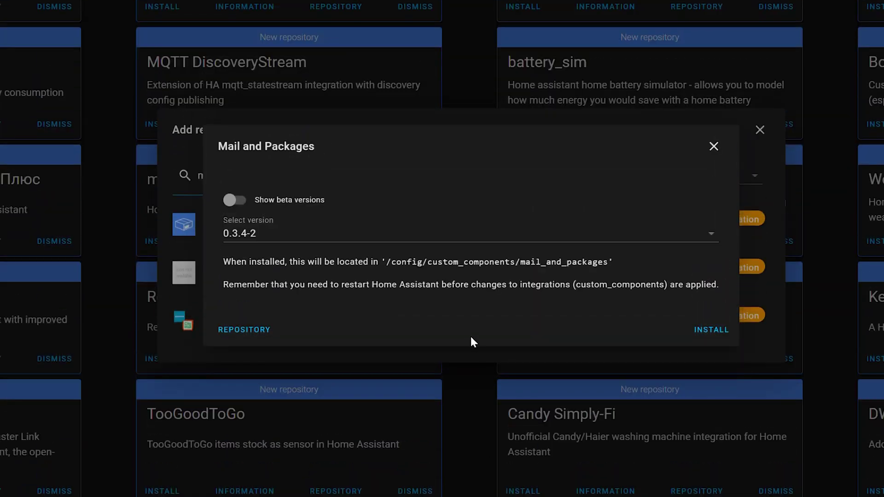
{"action": "left_click", "coordinate": [709, 329]}
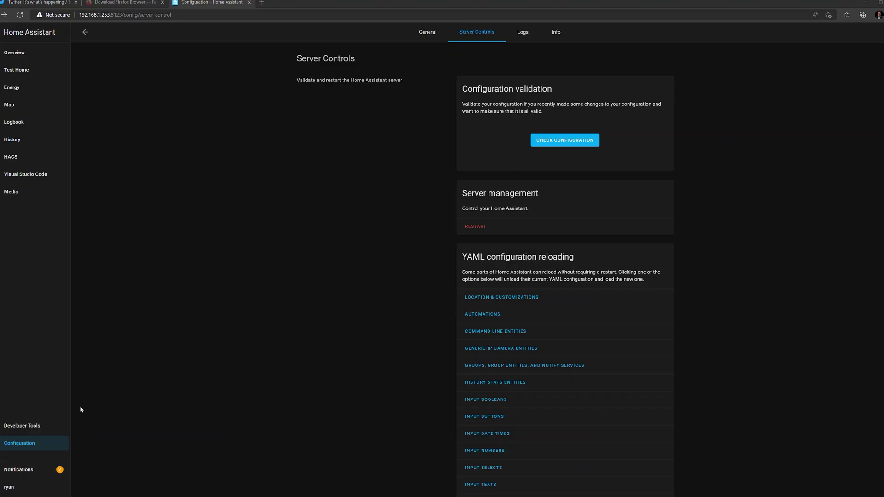
{"action": "left_click", "coordinate": [12, 444]}
{"action": "left_click", "coordinate": [466, 184]}
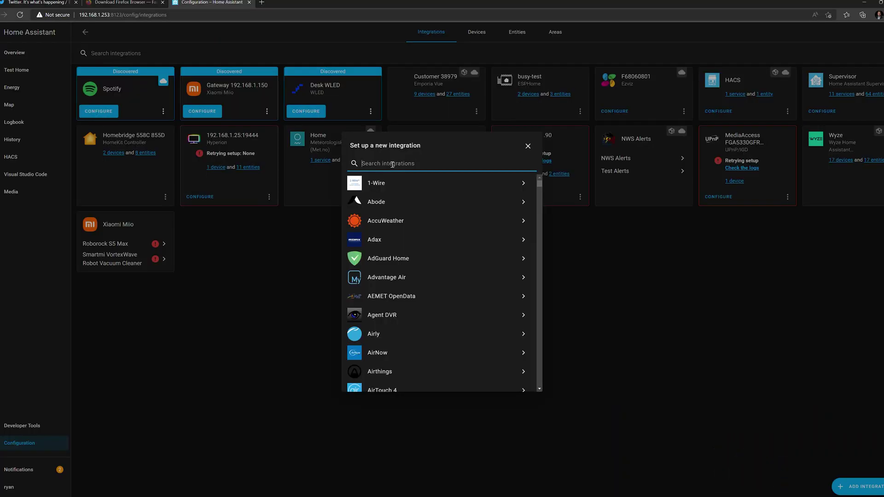
- Search the integrations for 'mail' and start setting up Mail and Packages
{"action": "type", "text": "mail"}
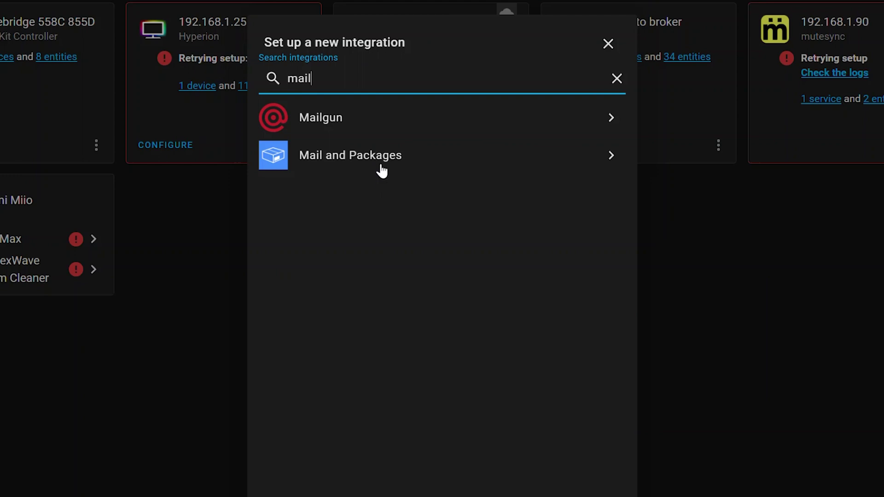
{"action": "left_click", "coordinate": [381, 167]}
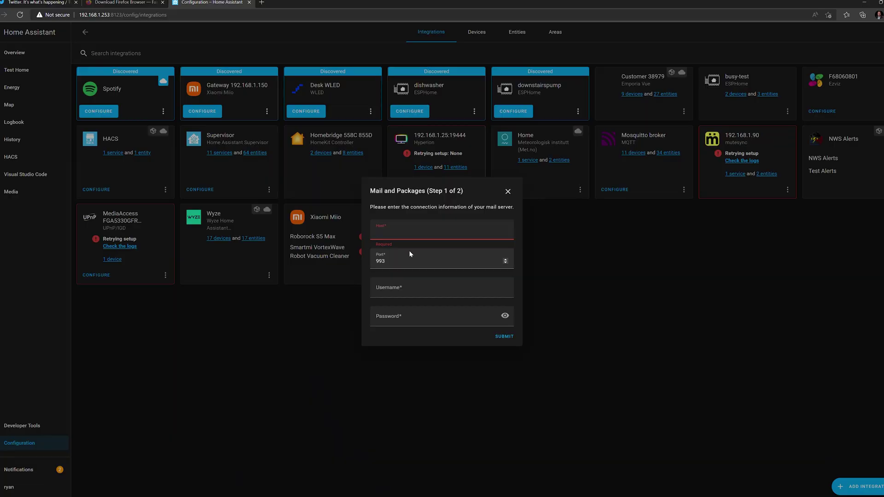
- Enter host imap.gmail.com on port 993 with the account username and pasted password, and submit
{"action": "type", "text": "imap.gmail.com"}
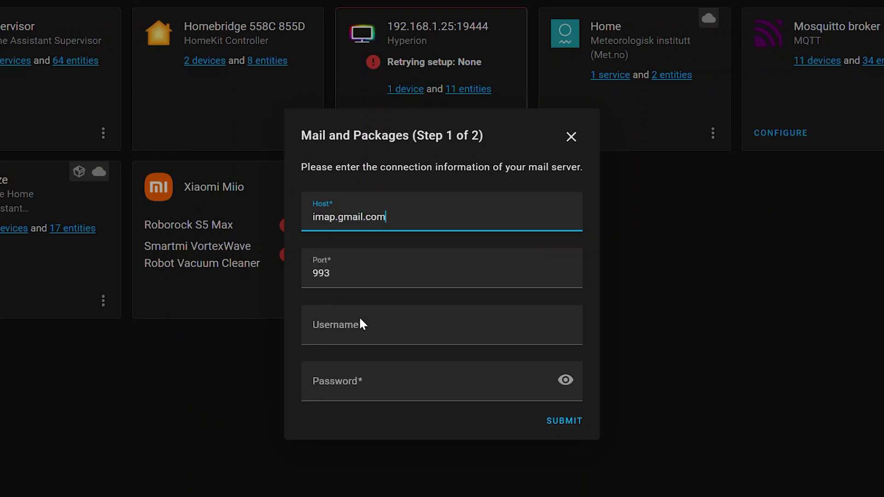
{"action": "left_click", "coordinate": [361, 324]}
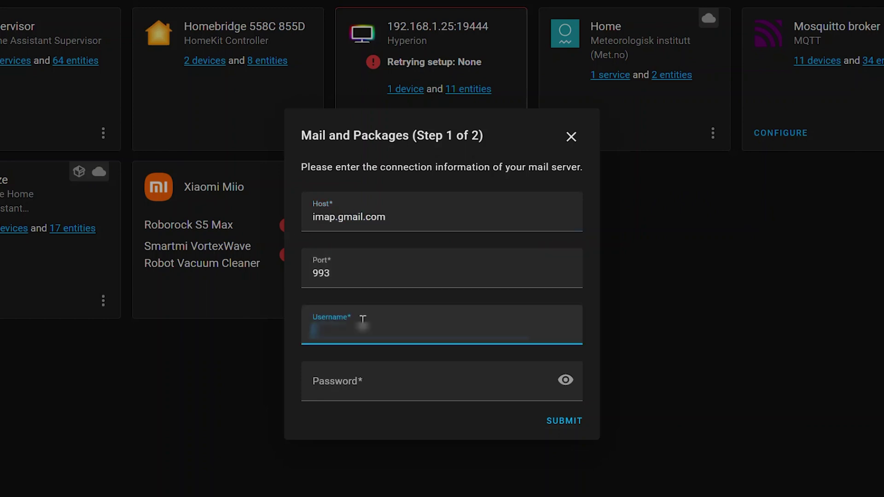
{"action": "key", "text": "Tab"}
{"action": "key", "text": "ctrl+v"}
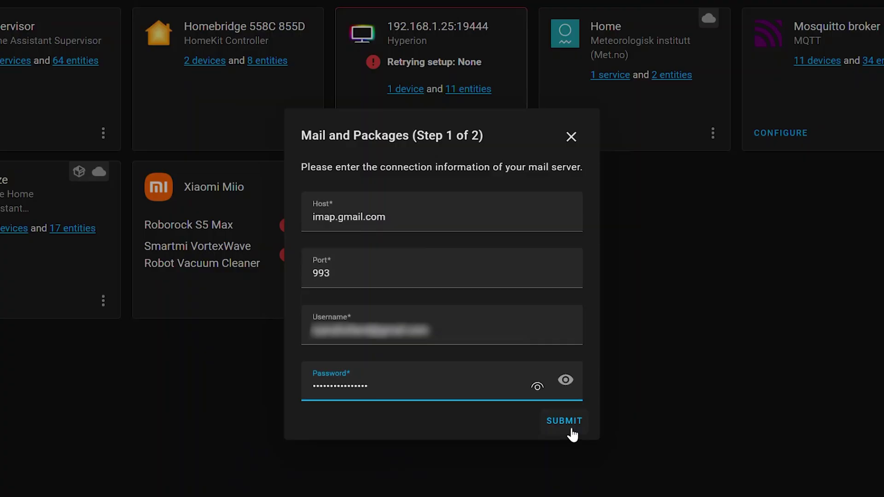
{"action": "left_click", "coordinate": [570, 426]}
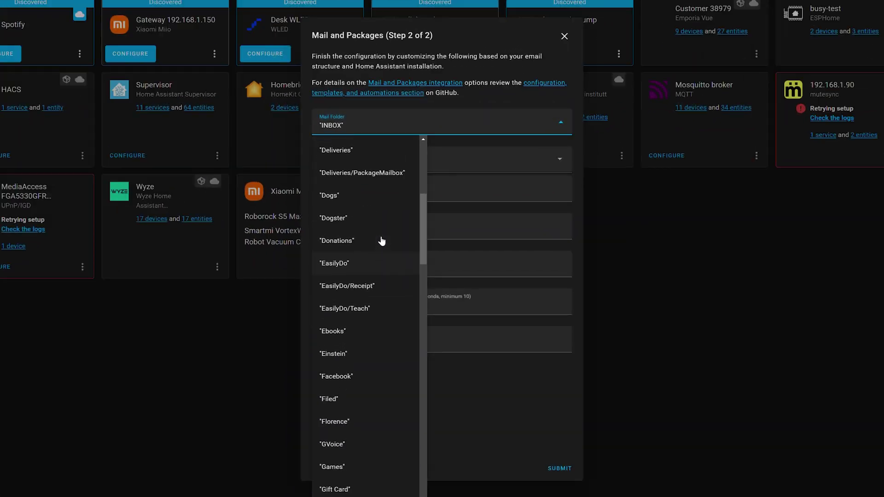
- Set Mail Folder to Deliveries and enable Mail Updated plus the USPS Mail, Delivered, Delivering, Exception and Packages sensors
{"action": "left_click", "coordinate": [392, 147]}
{"action": "left_click", "coordinate": [561, 161]}
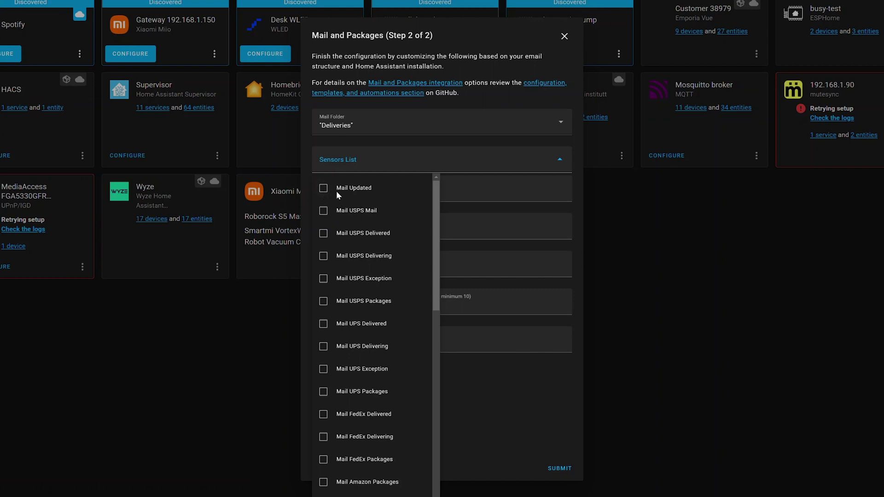
{"action": "left_click", "coordinate": [324, 188]}
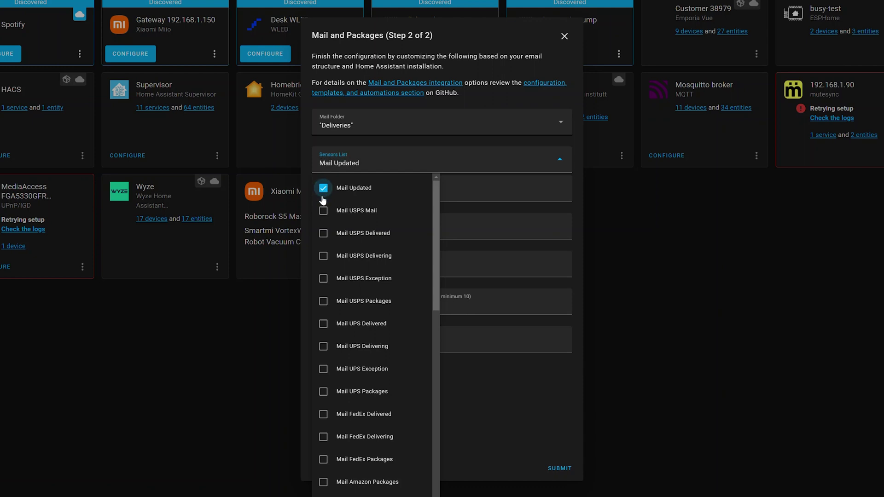
{"action": "left_click", "coordinate": [323, 210]}
{"action": "left_click", "coordinate": [324, 233]}
{"action": "left_click", "coordinate": [324, 256]}
{"action": "left_click", "coordinate": [323, 279]}
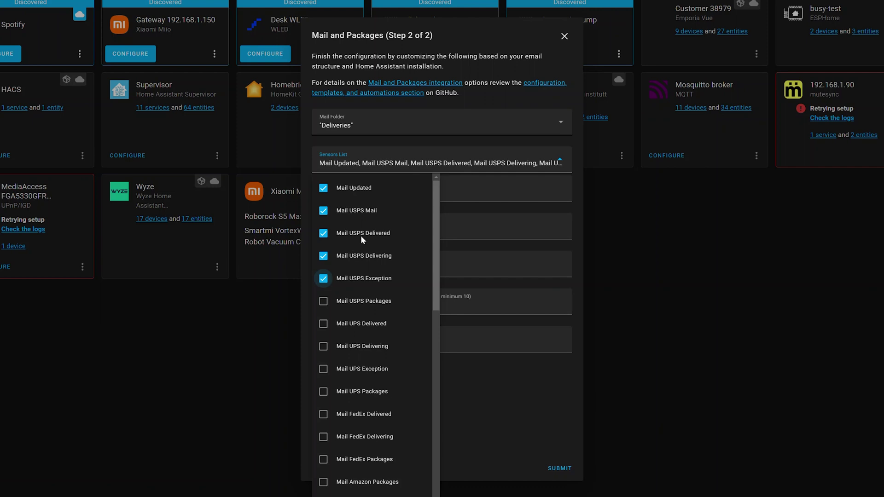
{"action": "left_click", "coordinate": [324, 302]}
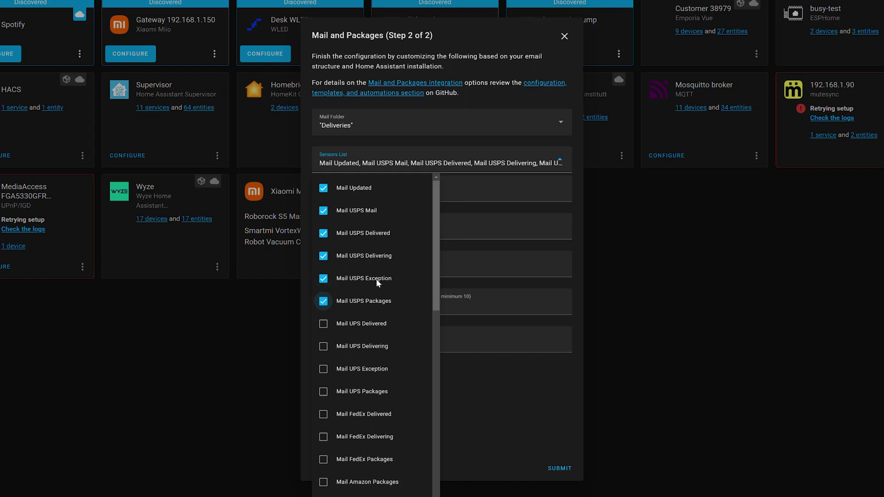
- Enable the UPS Delivered, Delivering, Exception and Packages sensors and the FedEx sensors
{"action": "scroll", "coordinate": [350, 258], "scroll_direction": "down", "scroll_amount": 3}
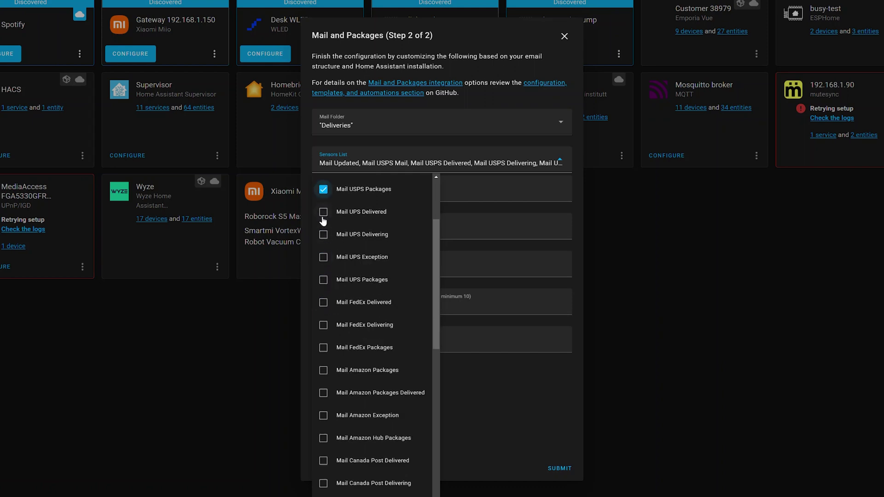
{"action": "left_click", "coordinate": [324, 212]}
{"action": "left_click", "coordinate": [323, 234]}
{"action": "left_click", "coordinate": [324, 257]}
{"action": "left_click", "coordinate": [324, 279]}
{"action": "left_click", "coordinate": [324, 302]}
{"action": "left_click", "coordinate": [323, 325]}
- Enable the four Amazon sensors, leave AusPost, Poczta Polska, InPost, DPD and GLS off, and close the list
{"action": "scroll", "coordinate": [324, 324], "scroll_direction": "down", "scroll_amount": 2}
{"action": "left_click", "coordinate": [323, 324]}
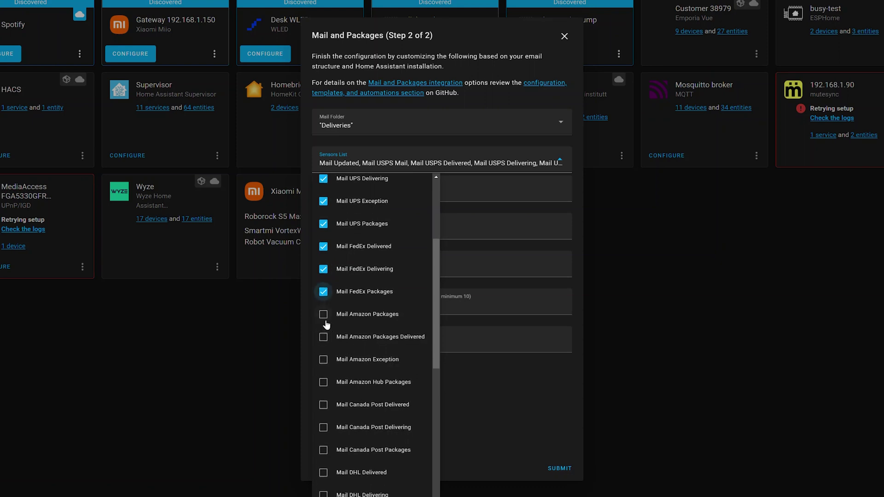
{"action": "left_click", "coordinate": [323, 314]}
{"action": "left_click", "coordinate": [323, 336]}
{"action": "left_click", "coordinate": [323, 359]}
{"action": "left_click", "coordinate": [324, 382]}
{"action": "scroll", "coordinate": [378, 251], "scroll_direction": "down", "scroll_amount": 4}
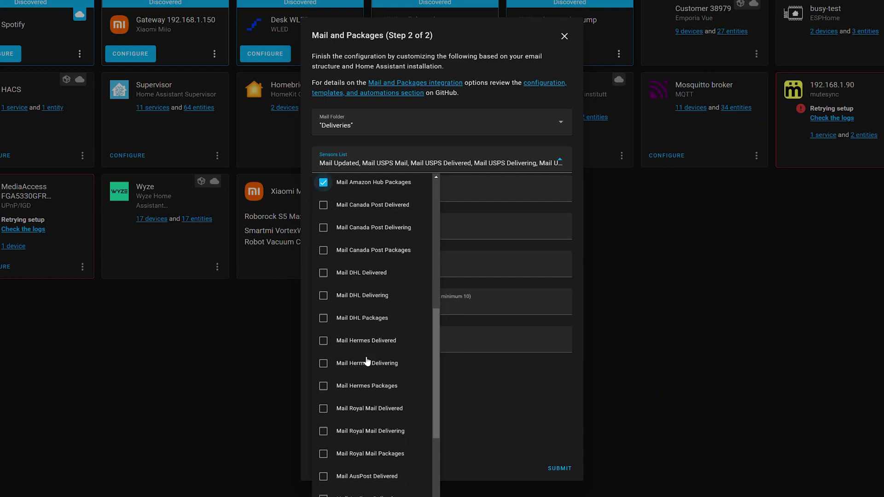
{"action": "scroll", "coordinate": [367, 361], "scroll_direction": "down", "scroll_amount": 3}
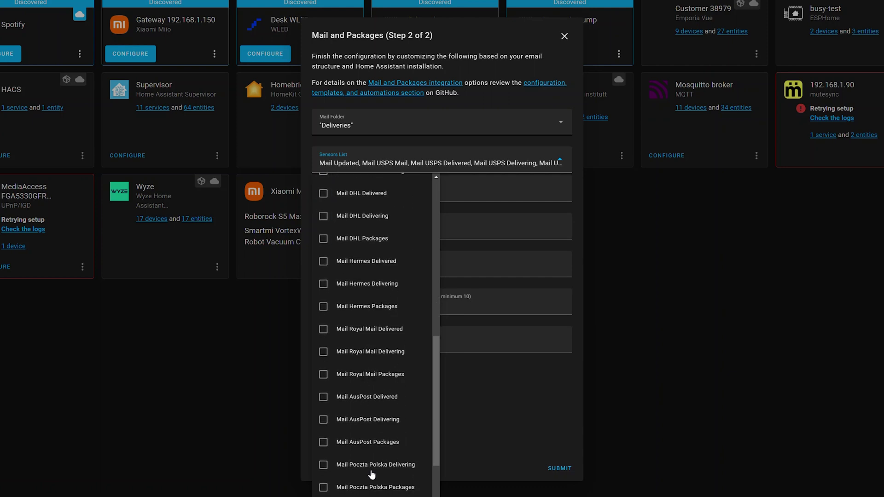
{"action": "scroll", "coordinate": [372, 456], "scroll_direction": "down", "scroll_amount": 5}
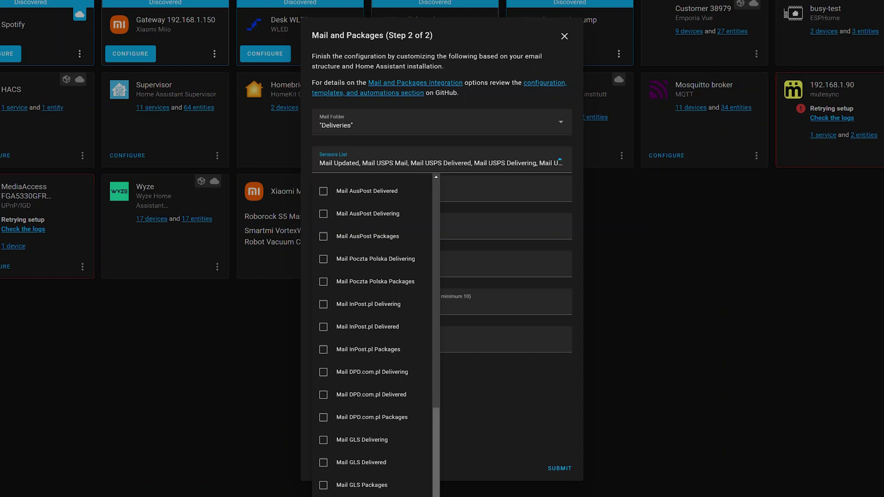
{"action": "scroll", "coordinate": [352, 221], "scroll_direction": "up", "scroll_amount": 10}
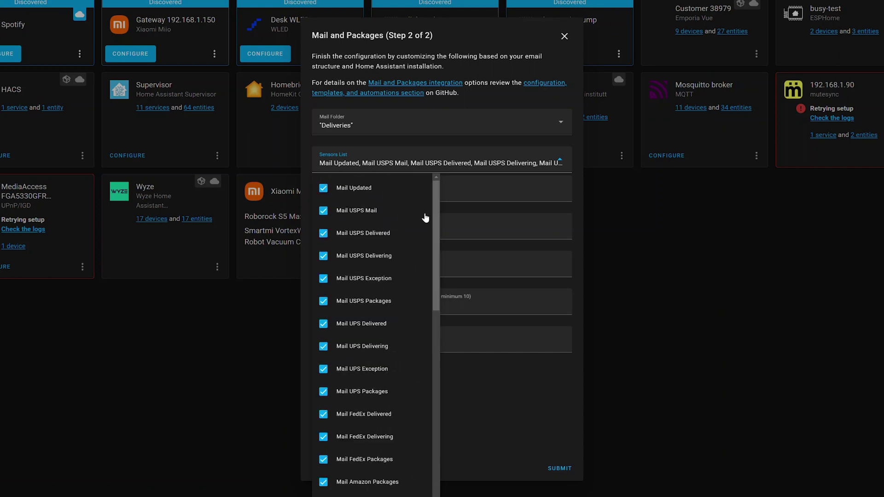
{"action": "scroll", "coordinate": [385, 374], "scroll_direction": "down", "scroll_amount": 10}
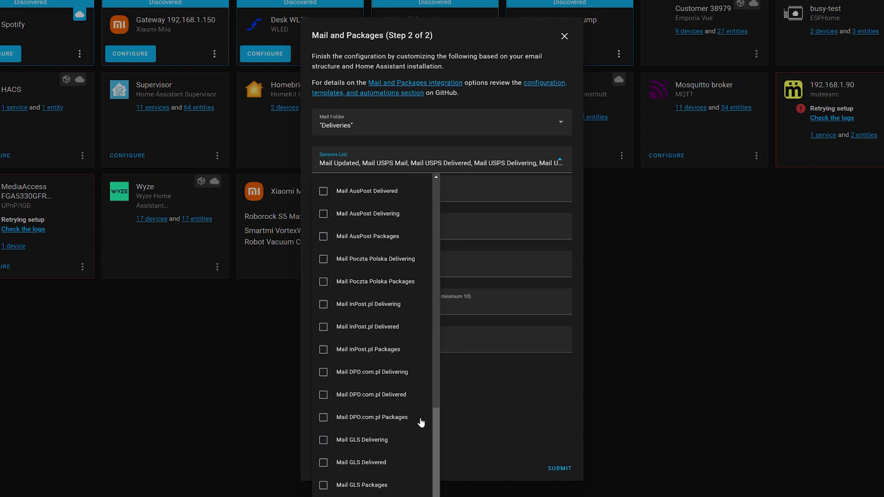
{"action": "key", "text": "Escape"}
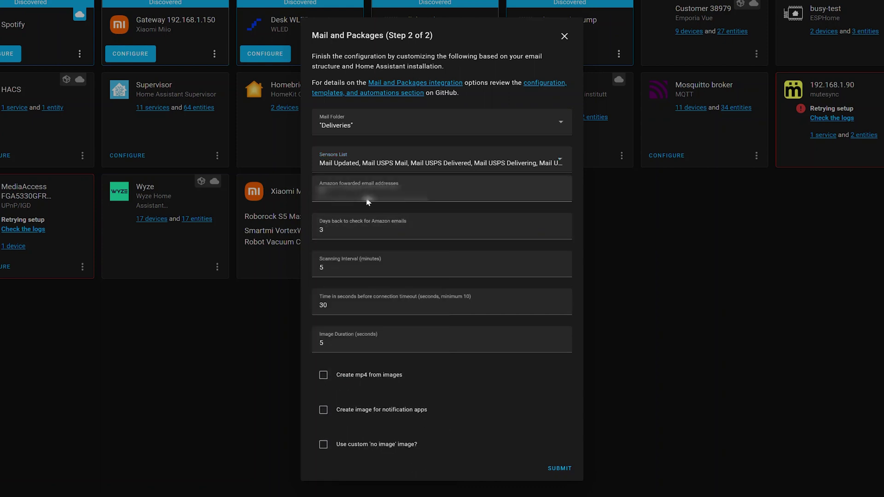
- Enter the Amazon forwarding e-mail address and review the days-back, scan interval and image duration settings
{"action": "key", "text": "Tab"}
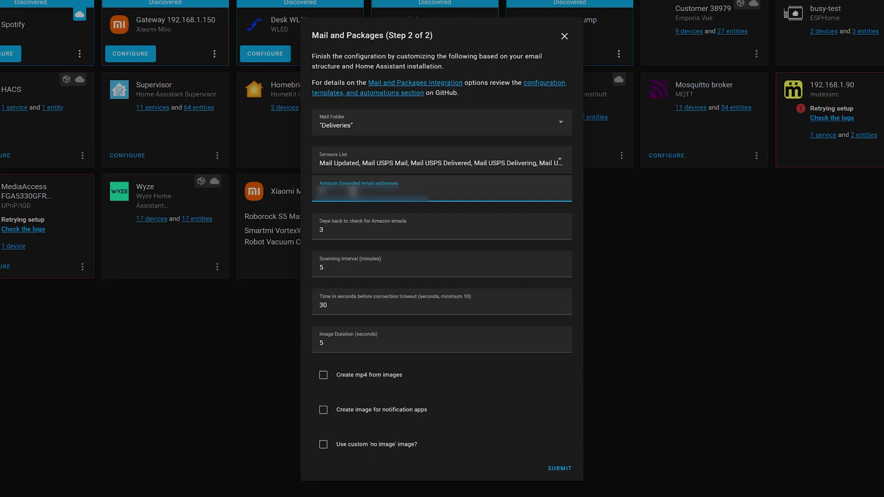
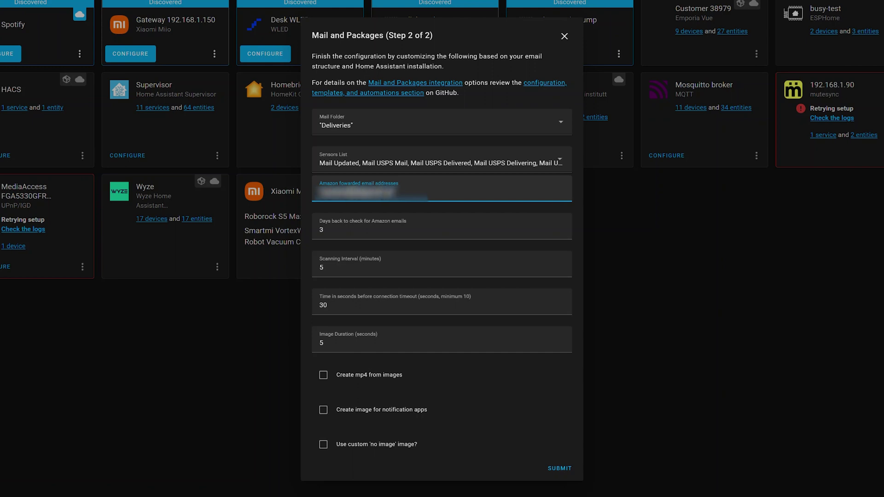
{"action": "left_click", "coordinate": [340, 231]}
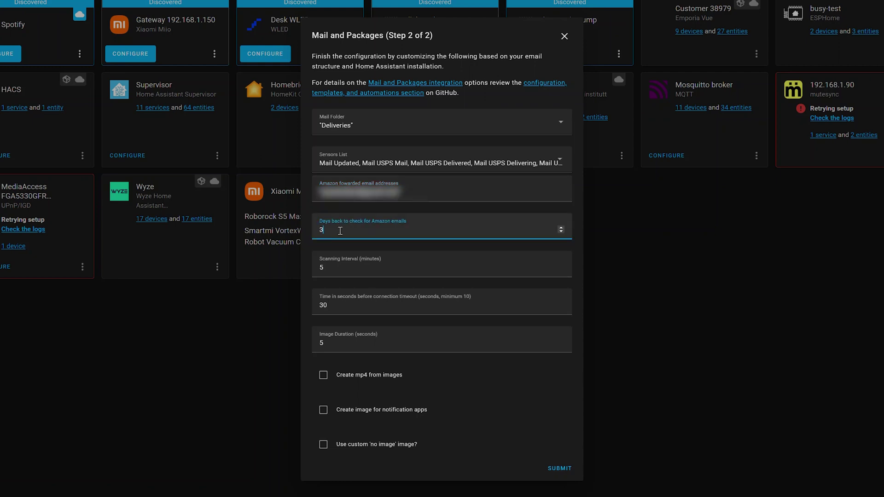
{"action": "left_click", "coordinate": [337, 262]}
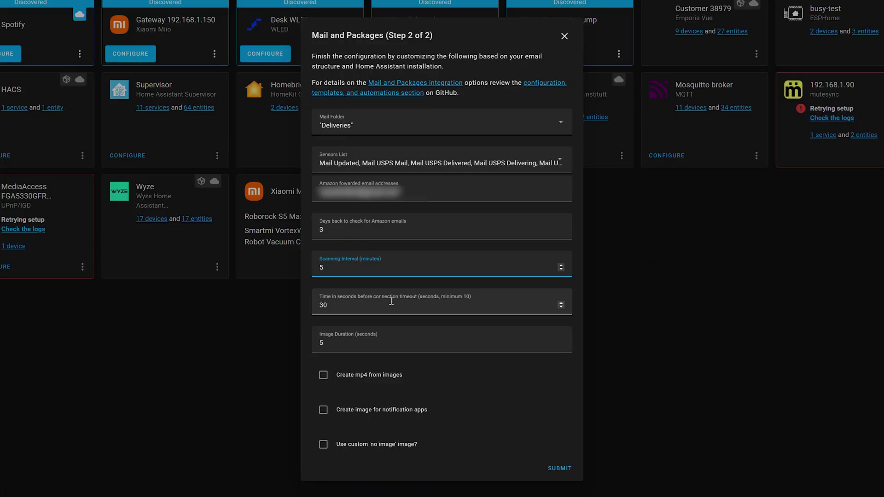
{"action": "left_click", "coordinate": [352, 343]}
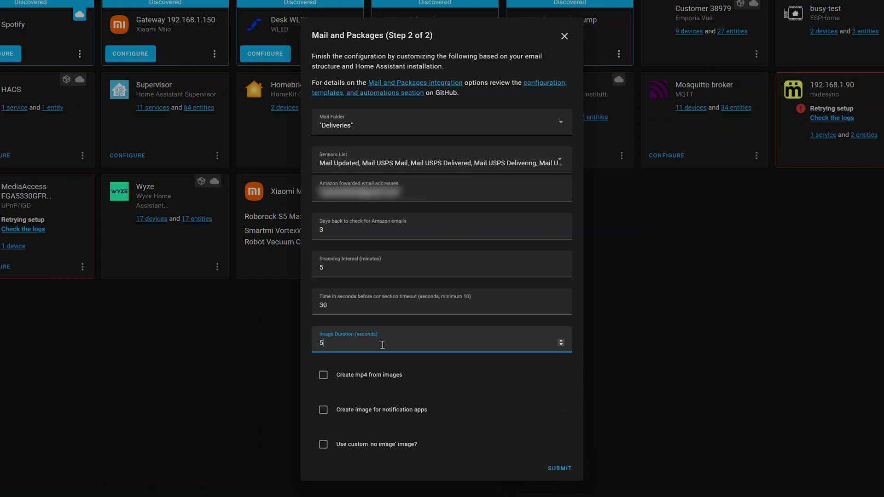
- Enable Create mp4 from images and Create image for notification apps, then submit
{"action": "left_click", "coordinate": [324, 377]}
{"action": "left_click", "coordinate": [322, 411]}
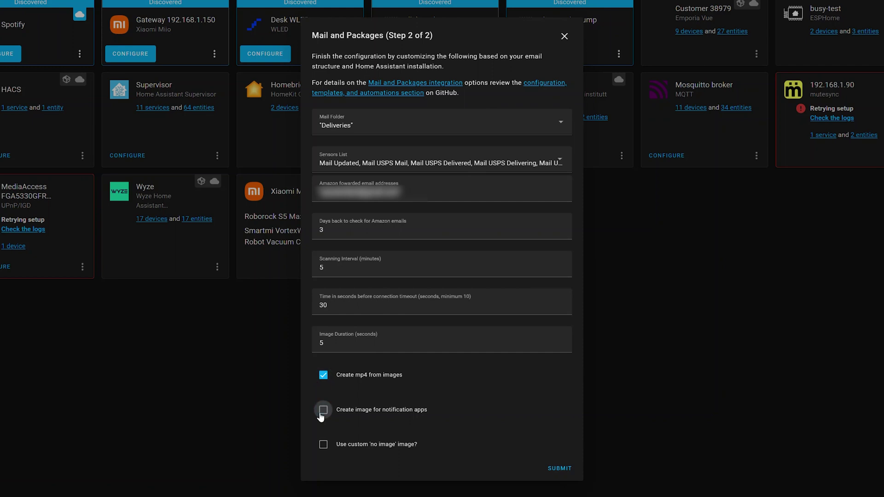
{"action": "left_click", "coordinate": [560, 469]}
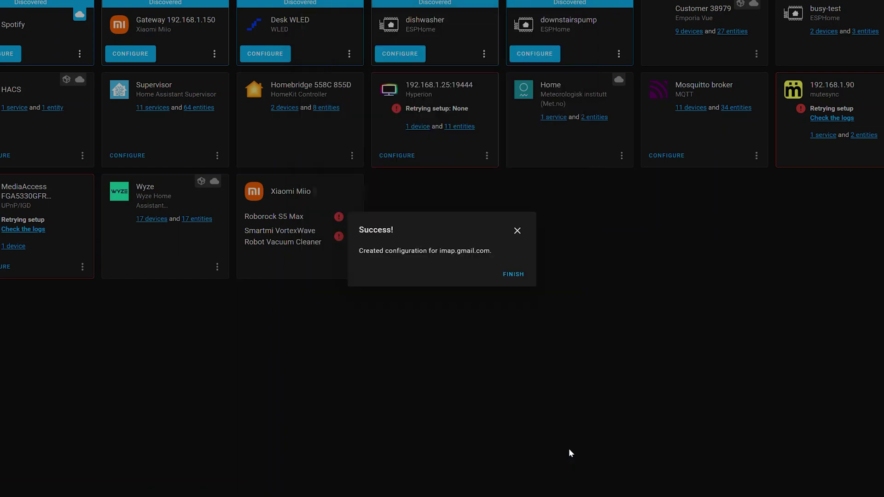
- Finish setup, open the imap.gmail.com device, and view its Mail Amazon Delivery Camera entity
{"action": "left_click", "coordinate": [513, 274]}
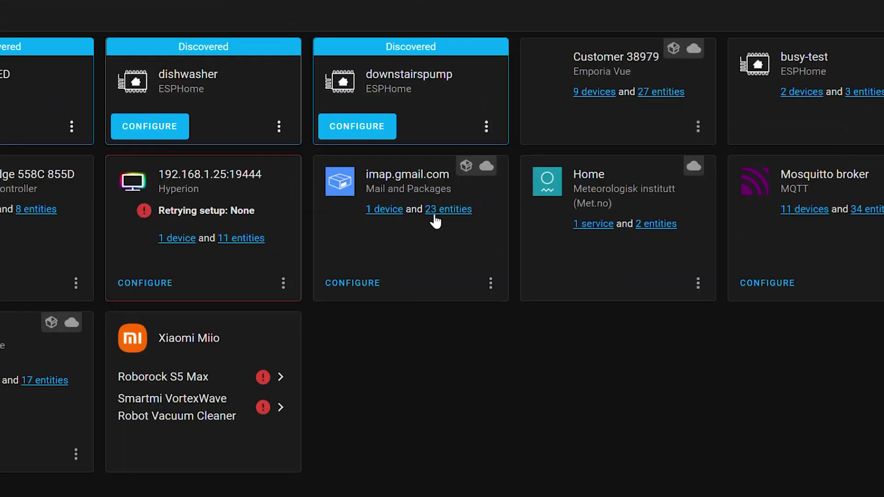
{"action": "left_click", "coordinate": [382, 212]}
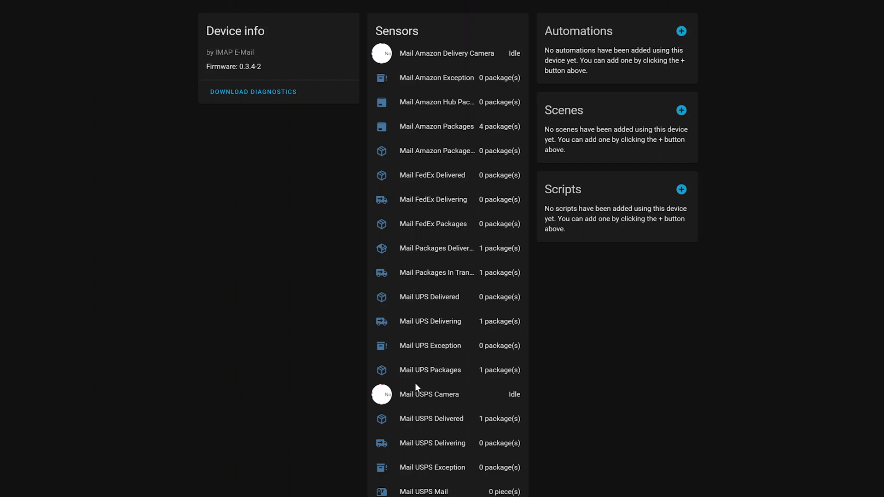
{"action": "left_click", "coordinate": [436, 56]}
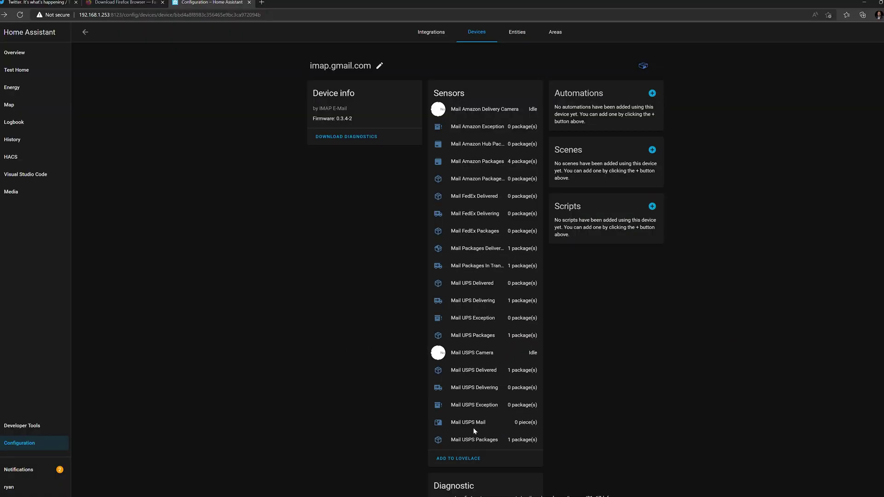
{"action": "scroll", "coordinate": [464, 324], "scroll_direction": "down", "scroll_amount": 2}
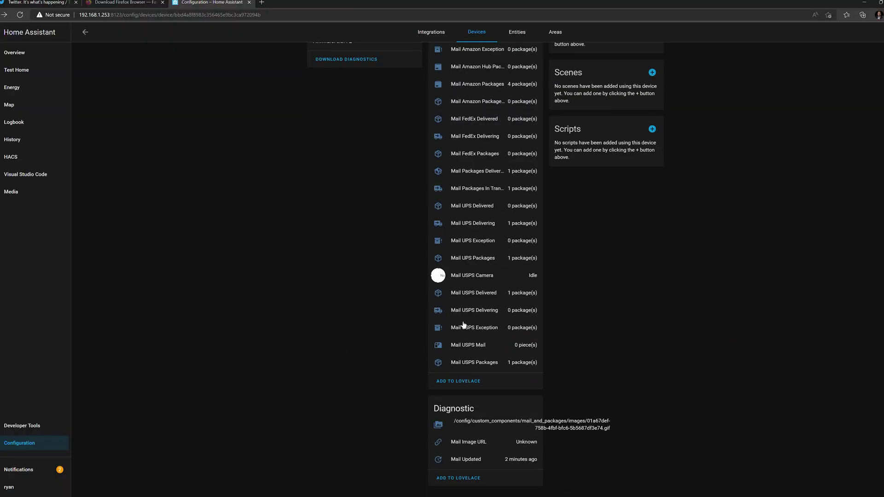
{"action": "scroll", "coordinate": [464, 164], "scroll_direction": "up", "scroll_amount": 2}
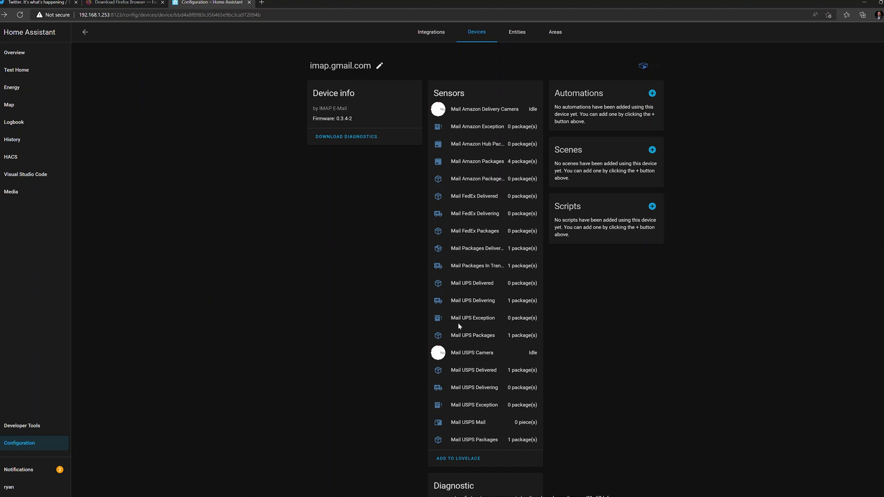
{"action": "scroll", "coordinate": [481, 331], "scroll_direction": "down", "scroll_amount": 2}
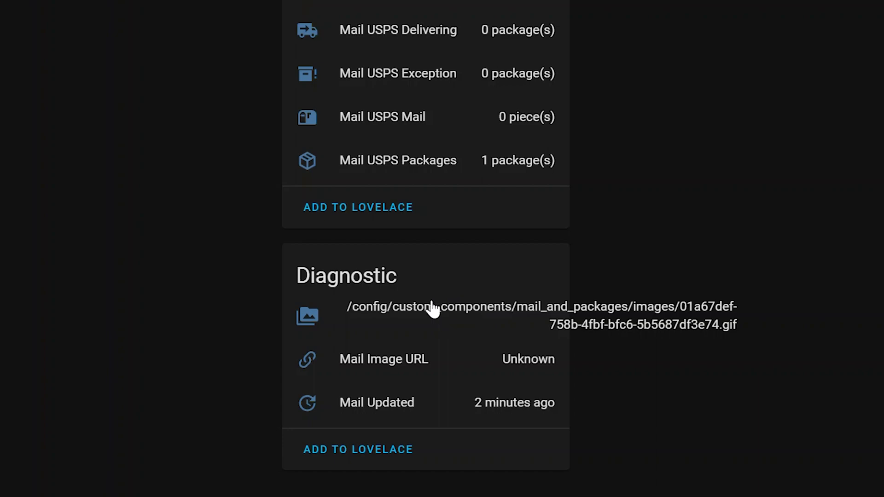
{"action": "scroll", "coordinate": [529, 312], "scroll_direction": "up", "scroll_amount": 3}
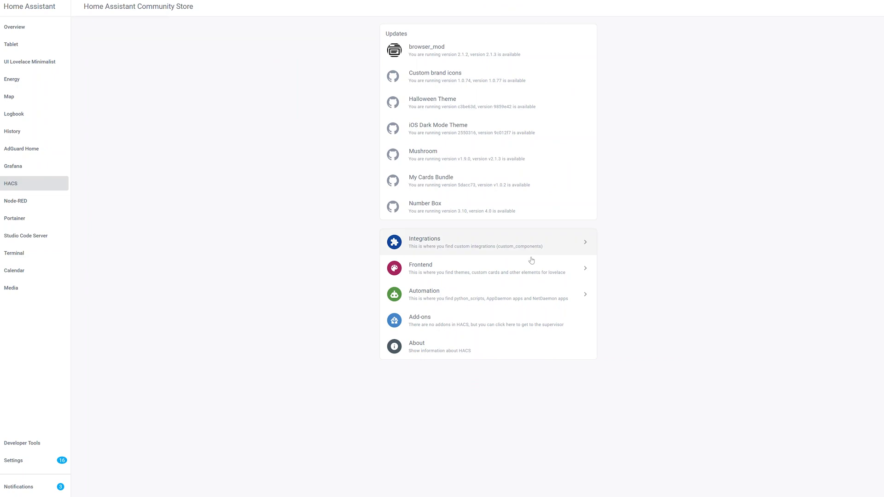
- Open the HACS Frontend section and search the Add repository list
{"action": "left_click", "coordinate": [525, 266]}
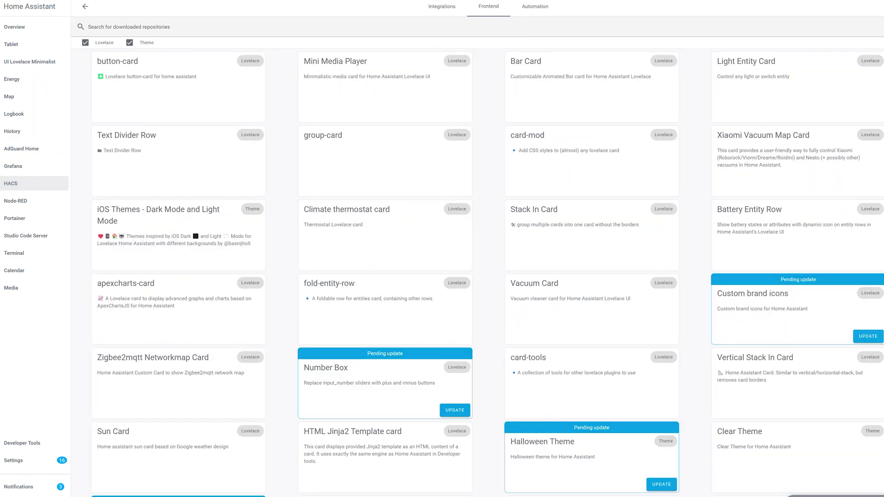
{"action": "left_click", "coordinate": [836, 496]}
{"action": "left_click", "coordinate": [261, 79]}
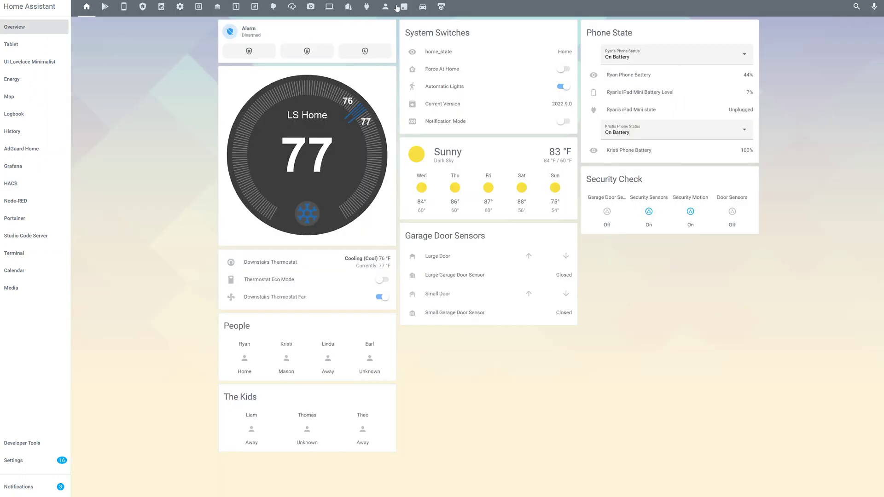
- In the Deliveries view's mushroom template card, change the USPS Mail icon colour from white to black
{"action": "left_click", "coordinate": [397, 8]}
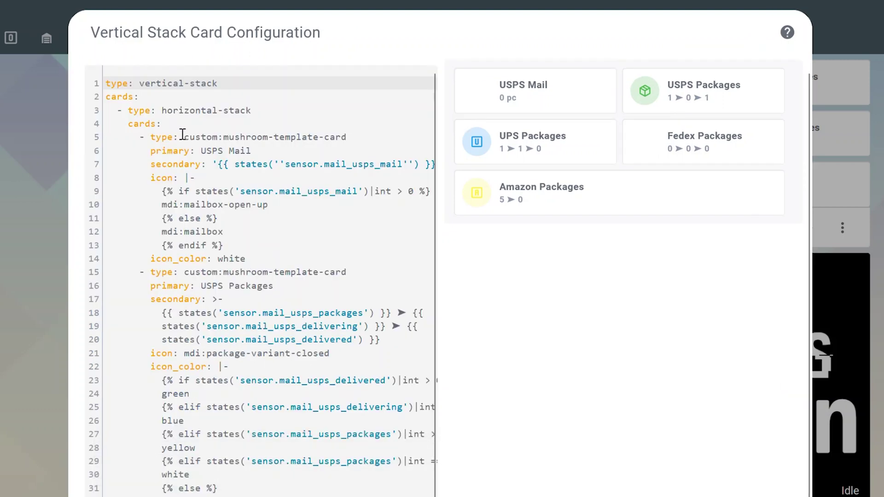
{"action": "left_click_drag", "start_coordinate": [184, 137], "coordinate": [324, 142]}
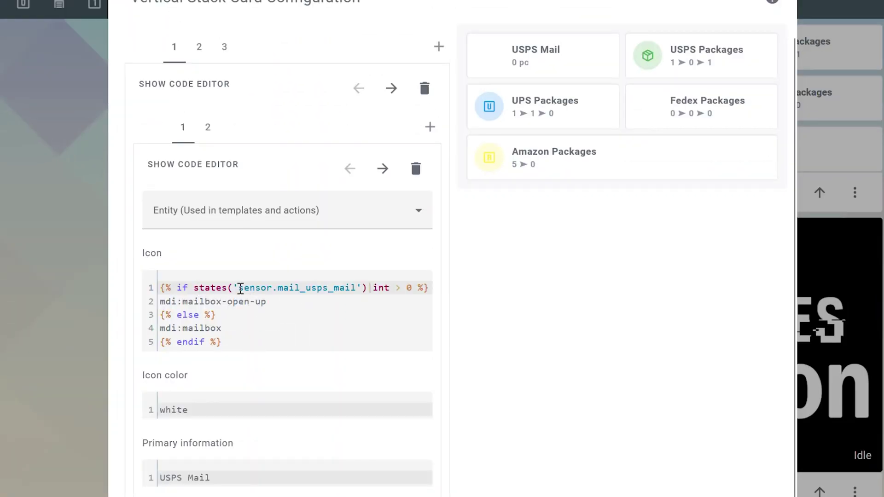
{"action": "left_click", "coordinate": [205, 291]}
{"action": "left_click_drag", "start_coordinate": [248, 286], "coordinate": [403, 288]}
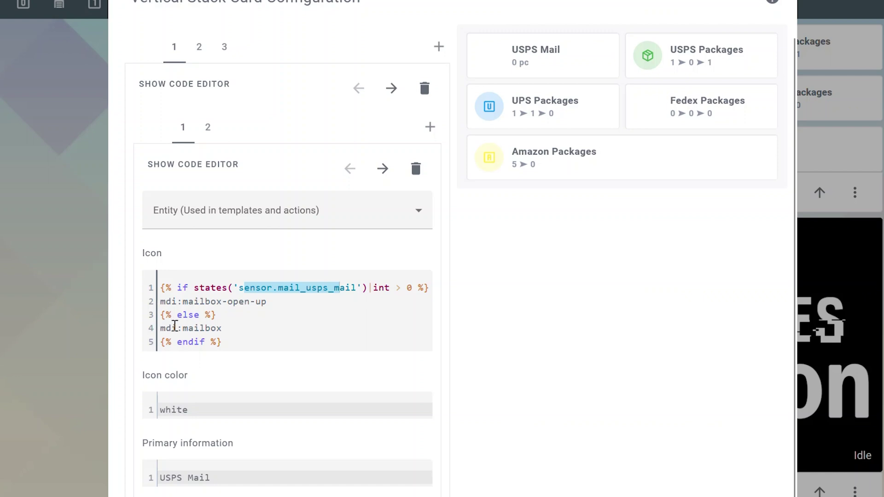
{"action": "double_click", "coordinate": [217, 416]}
{"action": "type", "text": "black"}
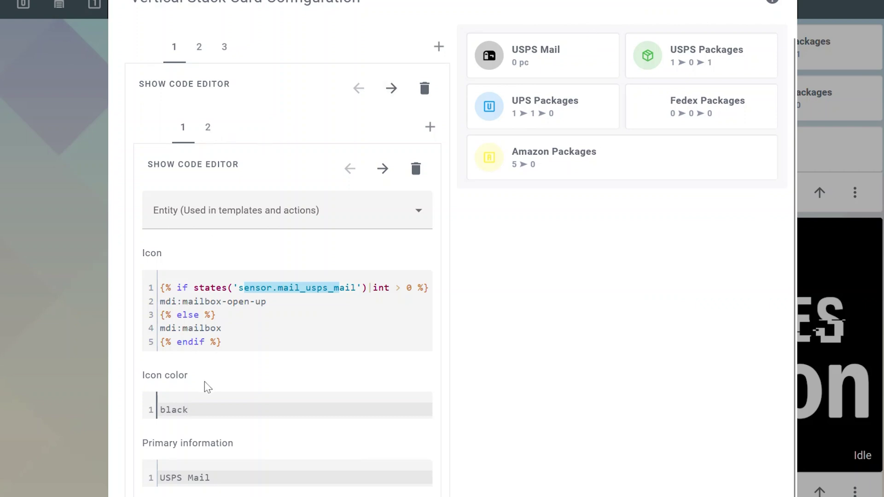
- Review the mailbox icon, black colour and 'USPS Mail' label, then open the USPS Packages card
{"action": "left_click", "coordinate": [201, 301]}
{"action": "left_click", "coordinate": [198, 411]}
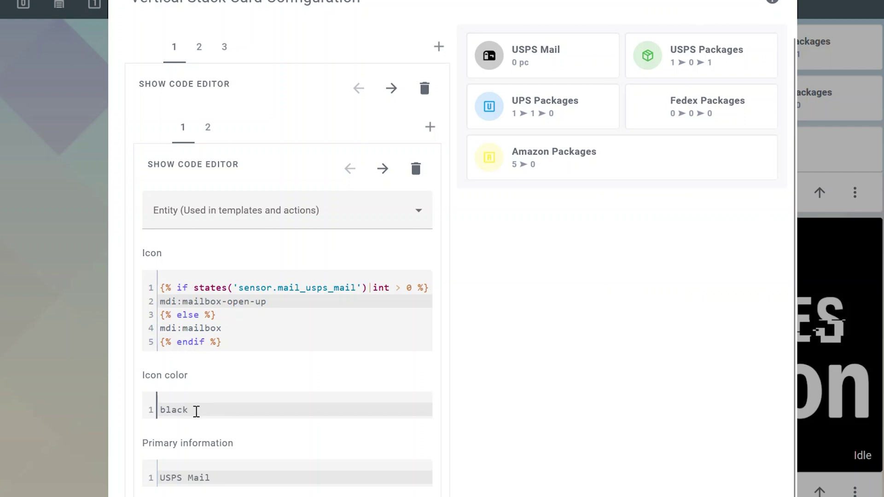
{"action": "left_click", "coordinate": [217, 474]}
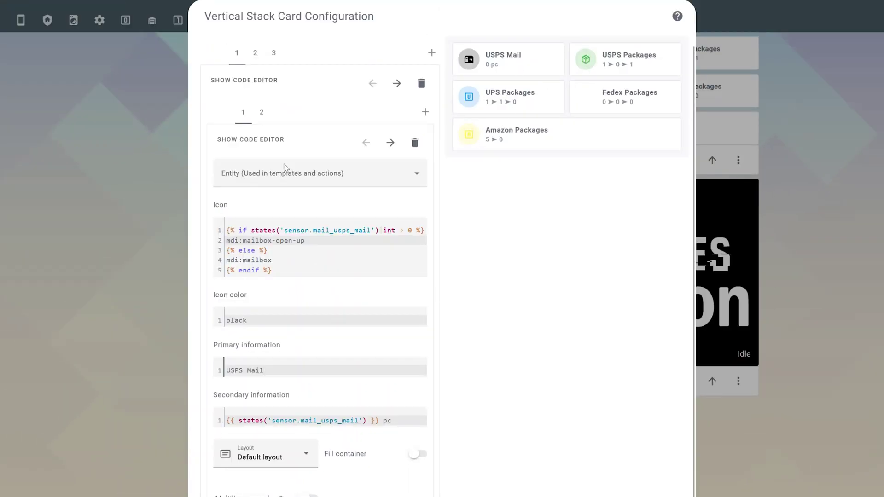
{"action": "left_click", "coordinate": [262, 114]}
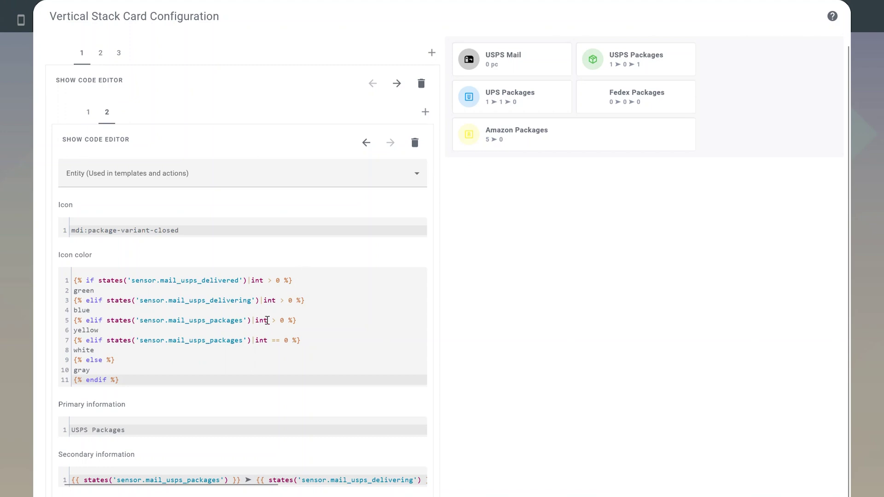
- Review the USPS Packages card's mdi:package-variant-closed icon and scroll across its secondary information template
{"action": "triple_click", "coordinate": [199, 261]}
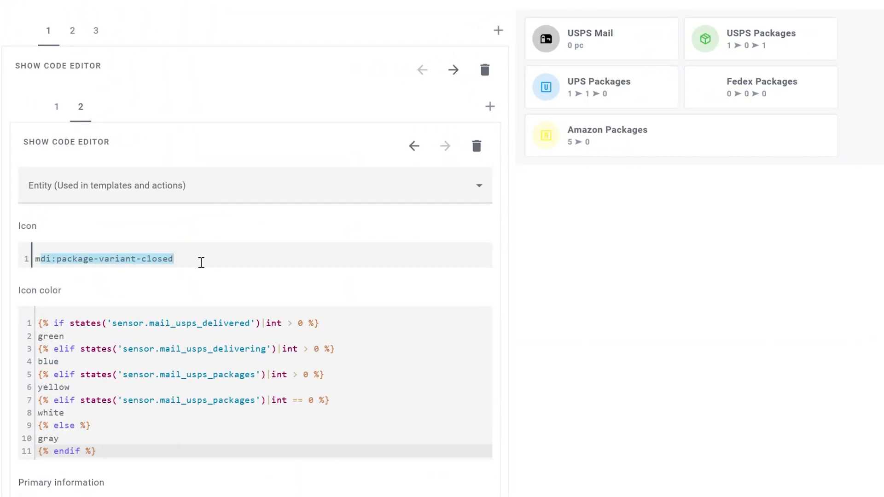
{"action": "left_click", "coordinate": [201, 263]}
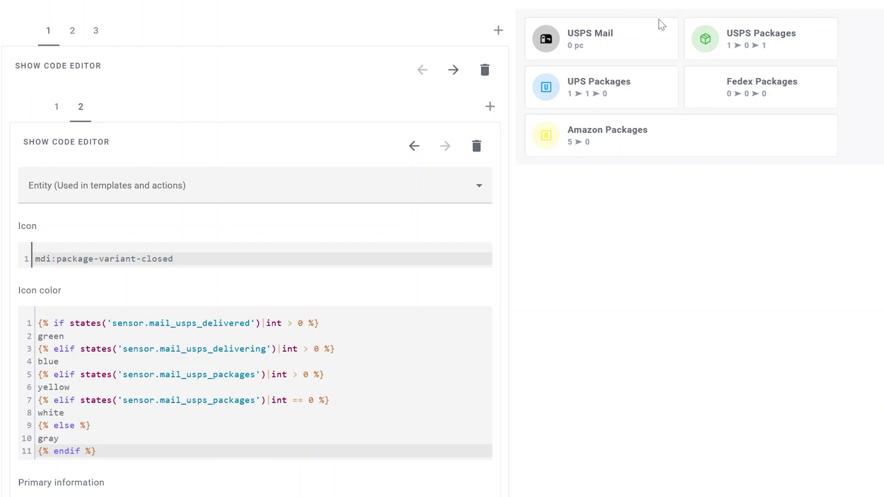
{"action": "scroll", "coordinate": [305, 225], "scroll_direction": "down", "scroll_amount": 5}
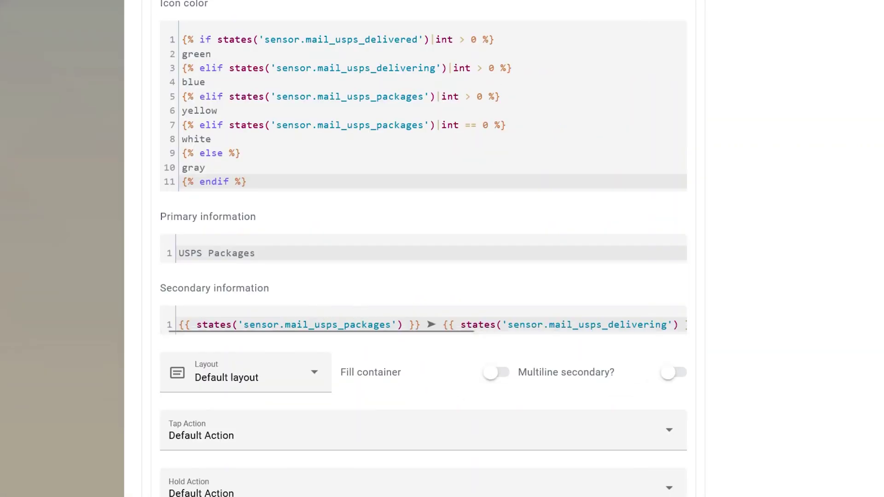
{"action": "scroll", "coordinate": [366, 312], "scroll_direction": "up", "scroll_amount": 1}
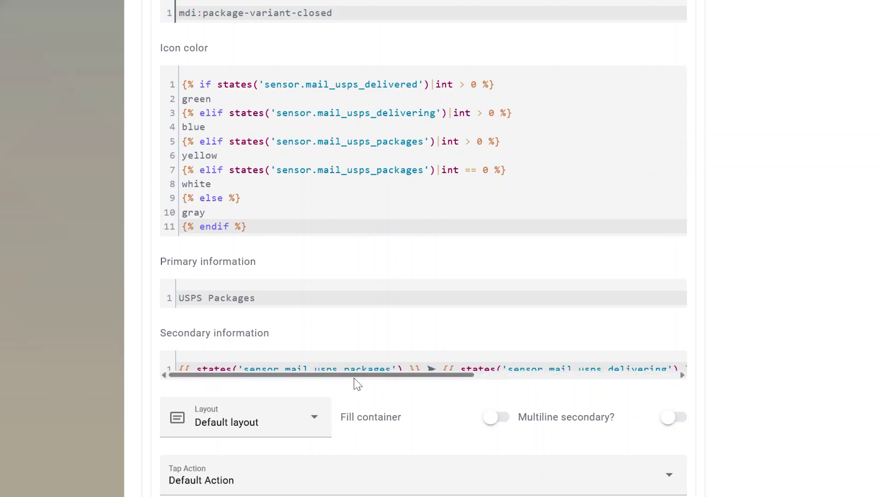
{"action": "scroll", "coordinate": [413, 369], "scroll_direction": "right", "scroll_amount": 2}
{"action": "scroll", "coordinate": [413, 368], "scroll_direction": "right", "scroll_amount": 4}
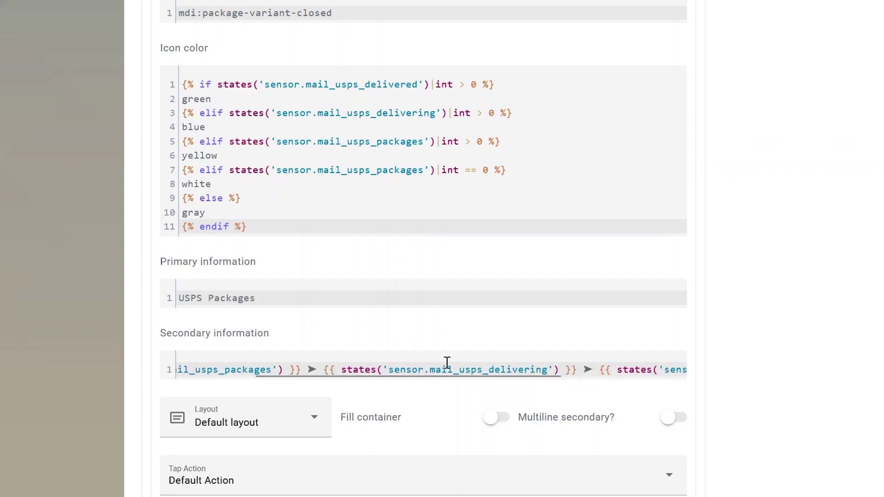
{"action": "scroll", "coordinate": [549, 370], "scroll_direction": "right", "scroll_amount": 5}
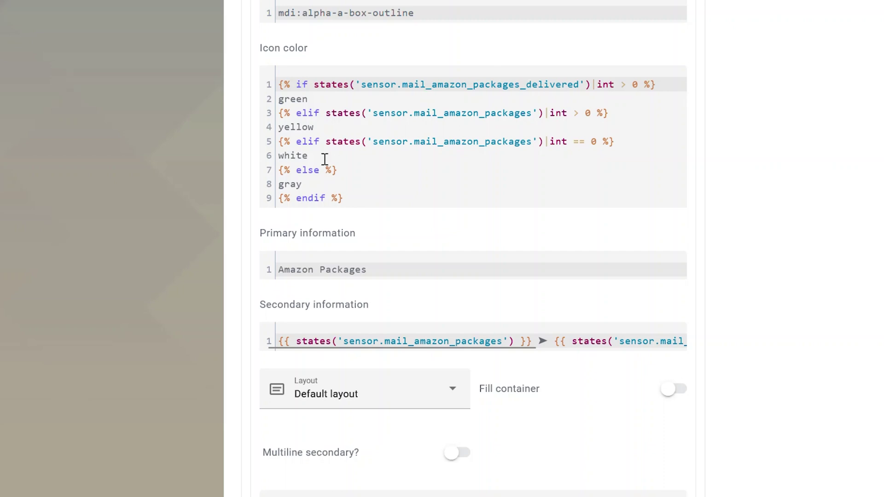
- Add a camera card for the Mail USPS Camera entity to the Deliveries dashboard
{"action": "left_click_drag", "start_coordinate": [325, 159], "coordinate": [278, 157]}
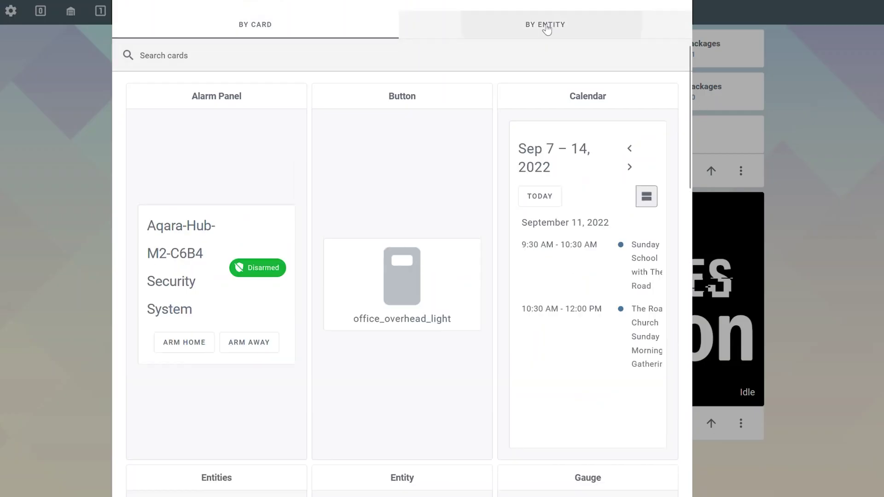
{"action": "left_click", "coordinate": [546, 26]}
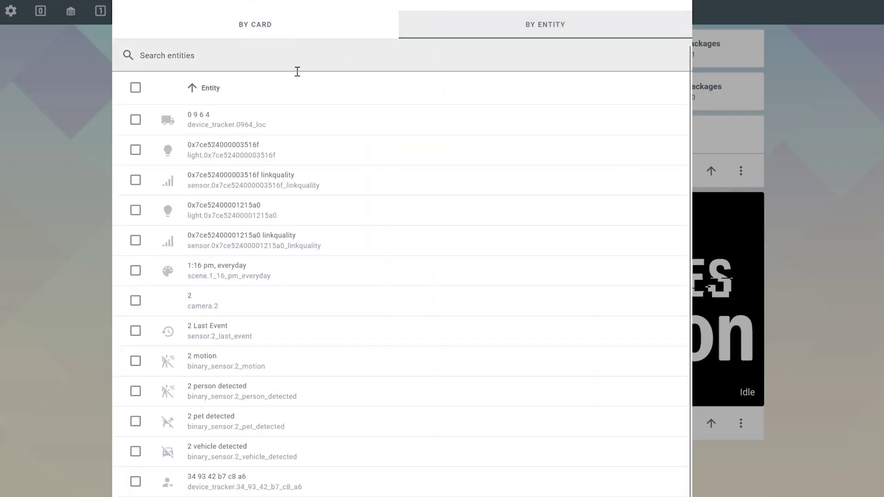
{"action": "left_click", "coordinate": [257, 54]}
{"action": "type", "text": "camera."}
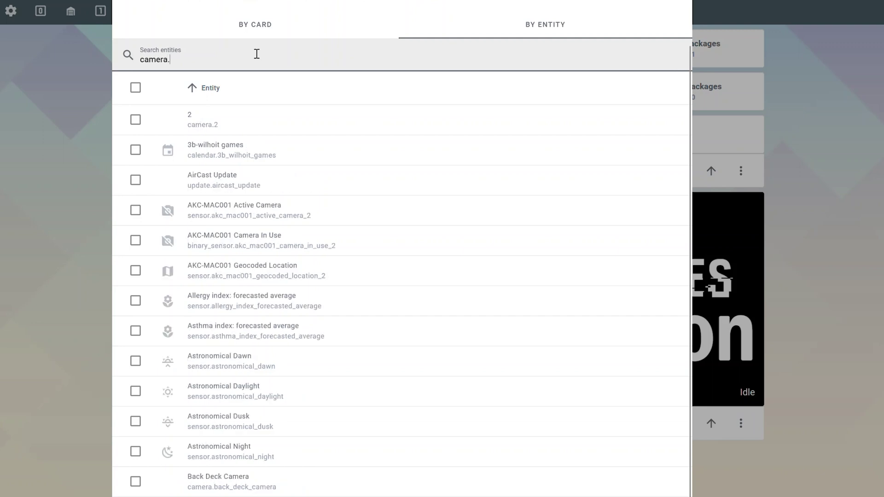
{"action": "type", "text": "a"}
{"action": "type", "text": "mail"}
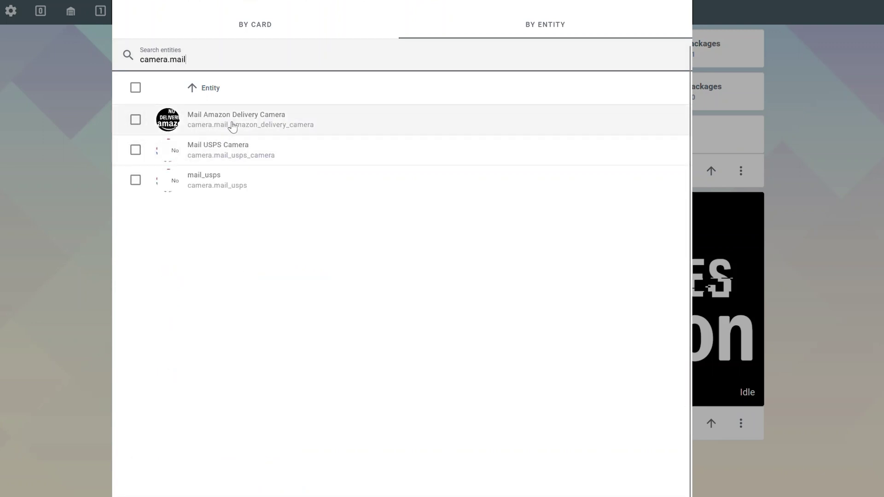
{"action": "left_click", "coordinate": [135, 150]}
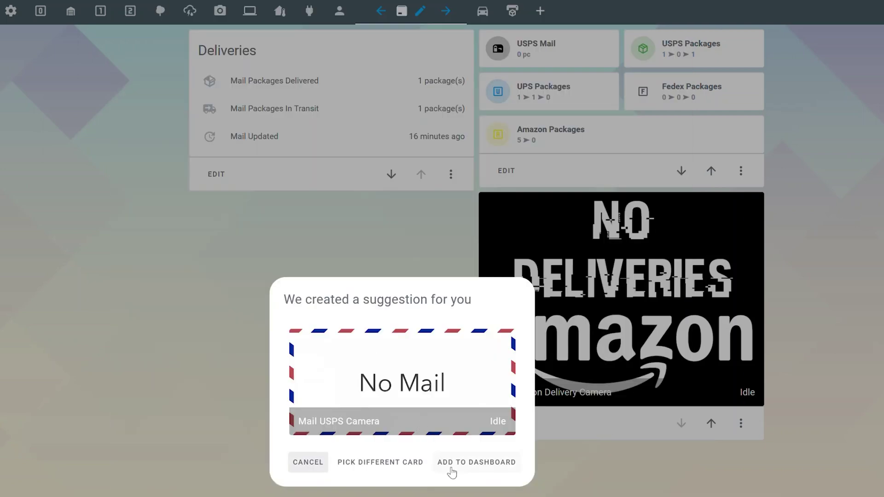
{"action": "left_click", "coordinate": [471, 465]}
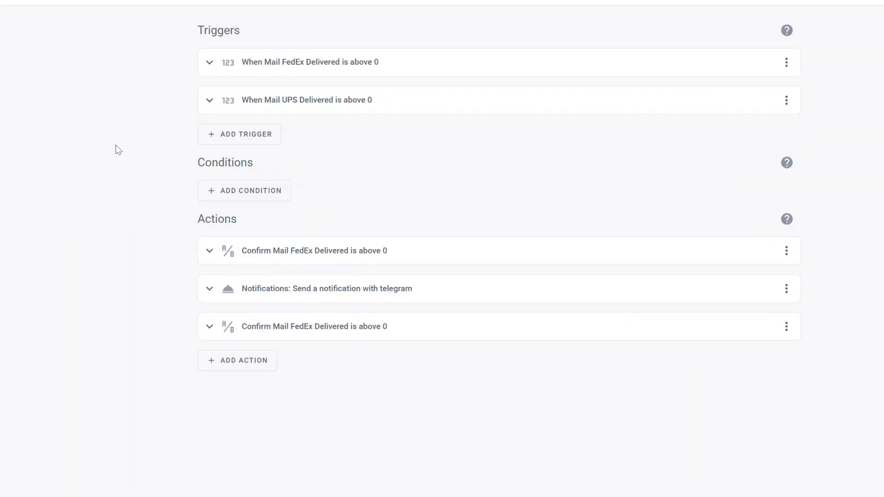
- Inspect the FedEx and UPS delivered triggers, then expand the Telegram notification action
{"action": "left_click", "coordinate": [700, 72]}
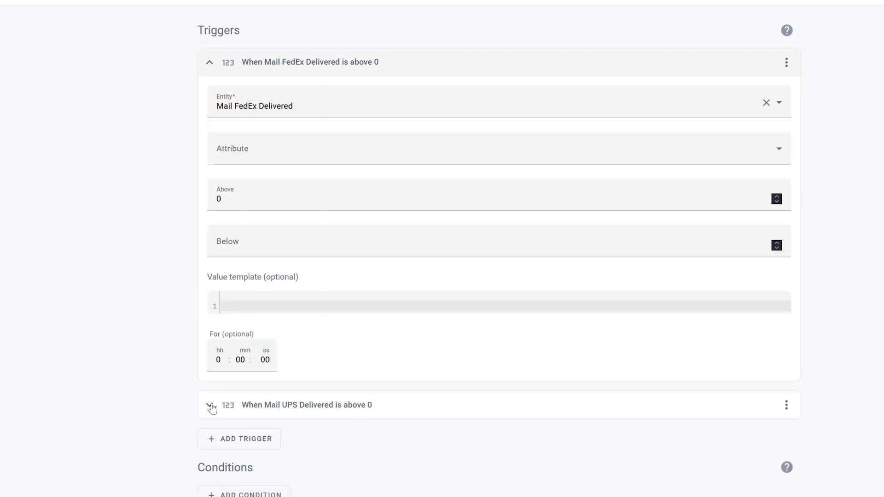
{"action": "left_click", "coordinate": [212, 414]}
{"action": "scroll", "coordinate": [296, 432], "scroll_direction": "down", "scroll_amount": 2}
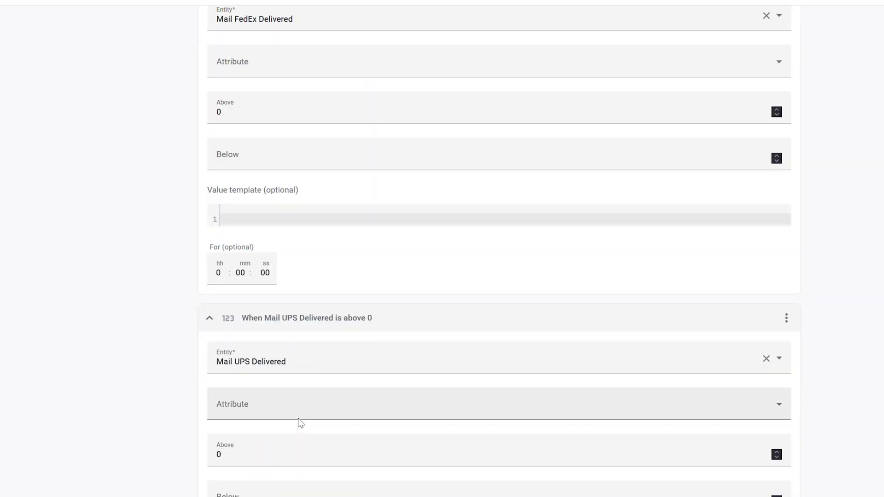
{"action": "scroll", "coordinate": [300, 422], "scroll_direction": "up", "scroll_amount": 2}
{"action": "scroll", "coordinate": [350, 394], "scroll_direction": "down", "scroll_amount": 1}
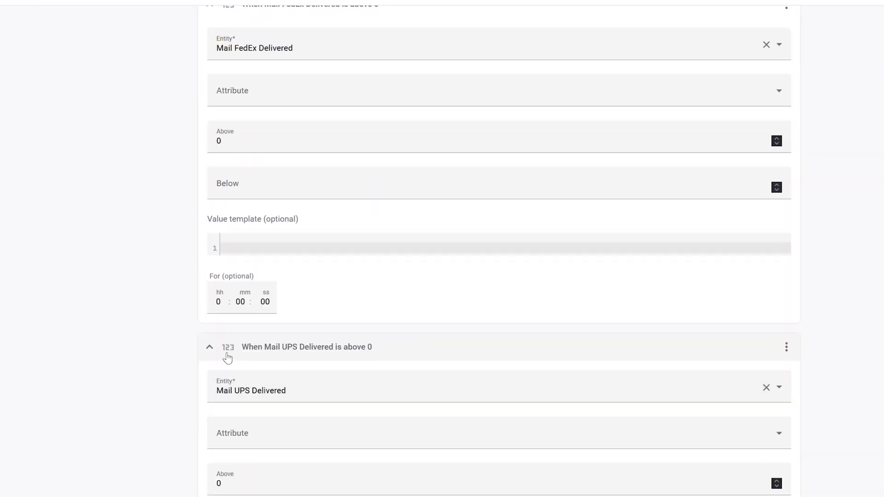
{"action": "left_click", "coordinate": [220, 350]}
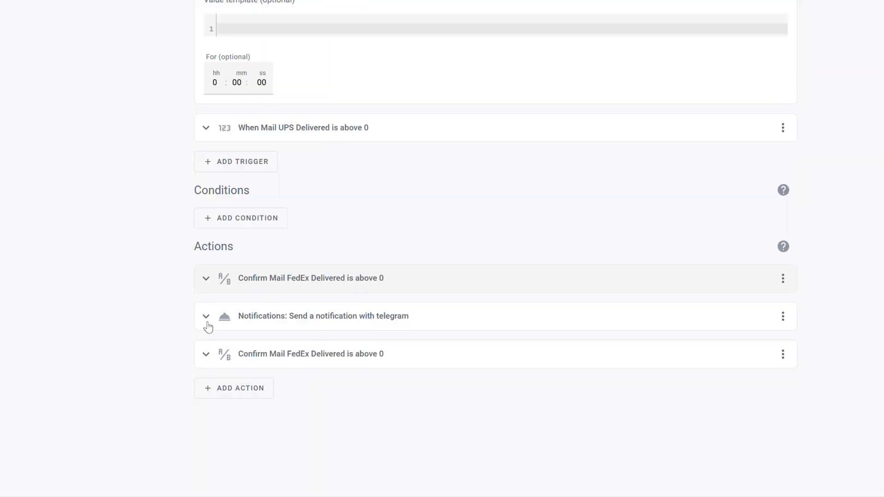
{"action": "left_click", "coordinate": [206, 315]}
{"action": "scroll", "coordinate": [203, 313], "scroll_direction": "down", "scroll_amount": 2}
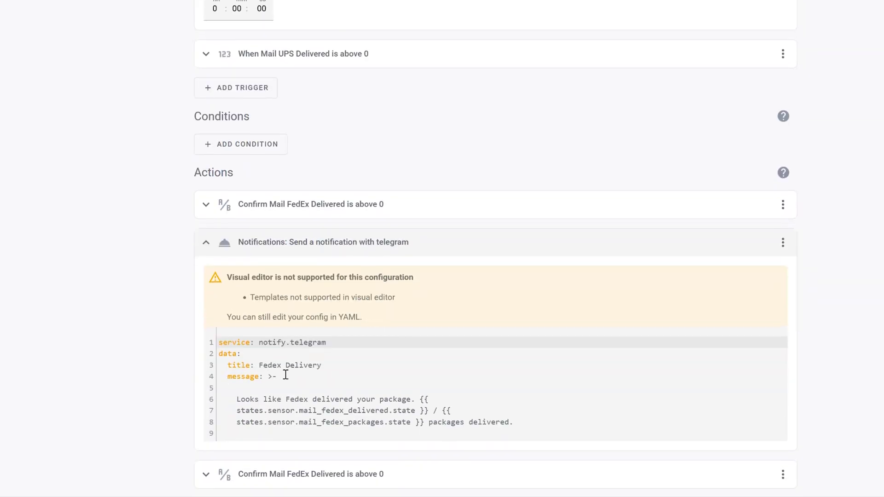